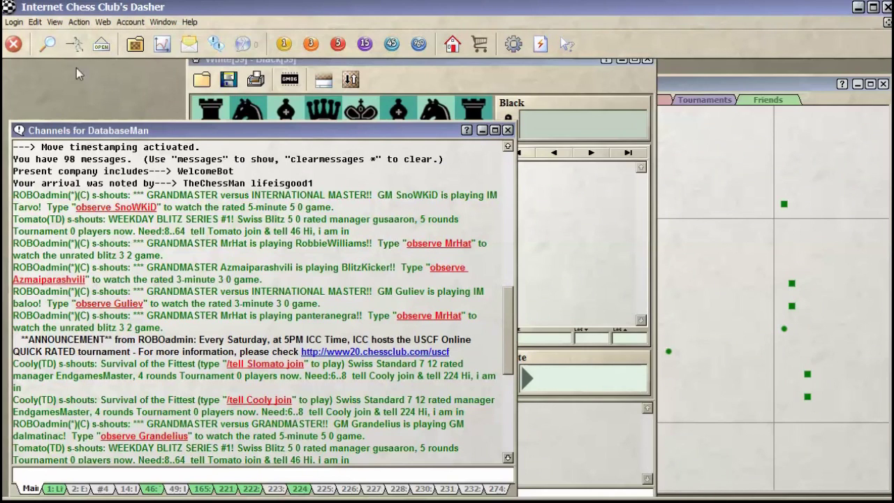
Enable Autosave Games in the Playing settings and browse for the file the games are saved to
left_click(36, 24)
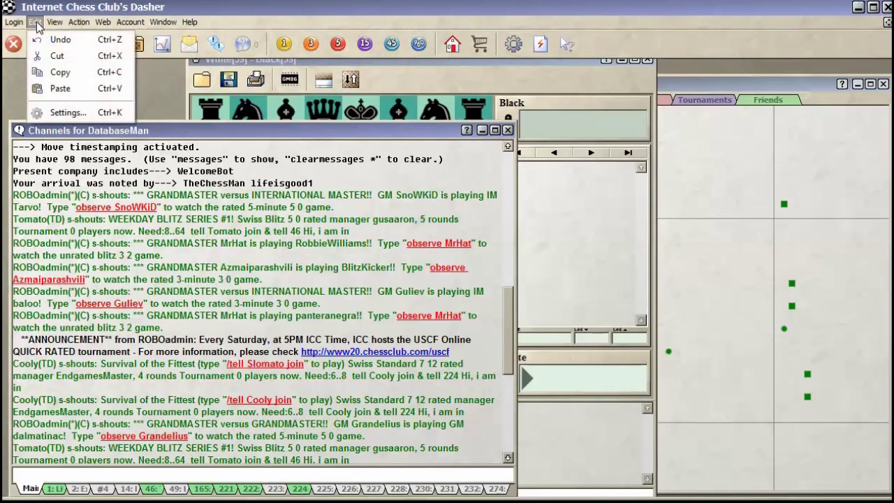
left_click(67, 112)
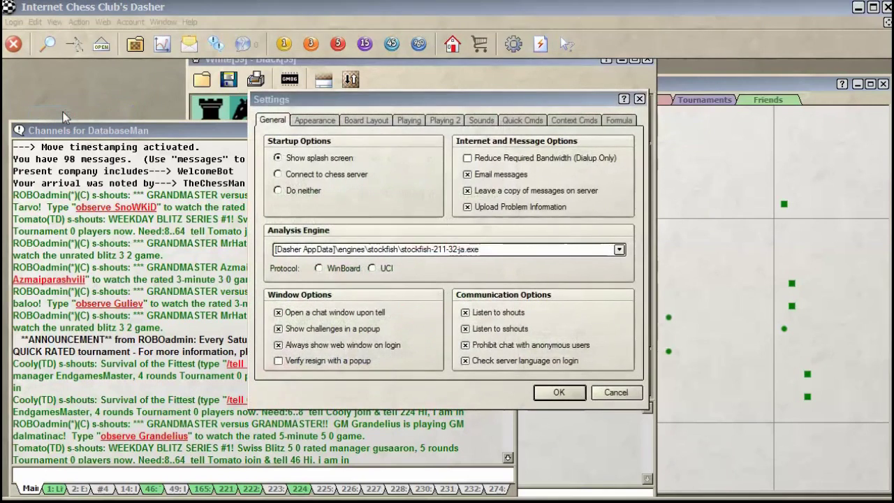
left_click(413, 121)
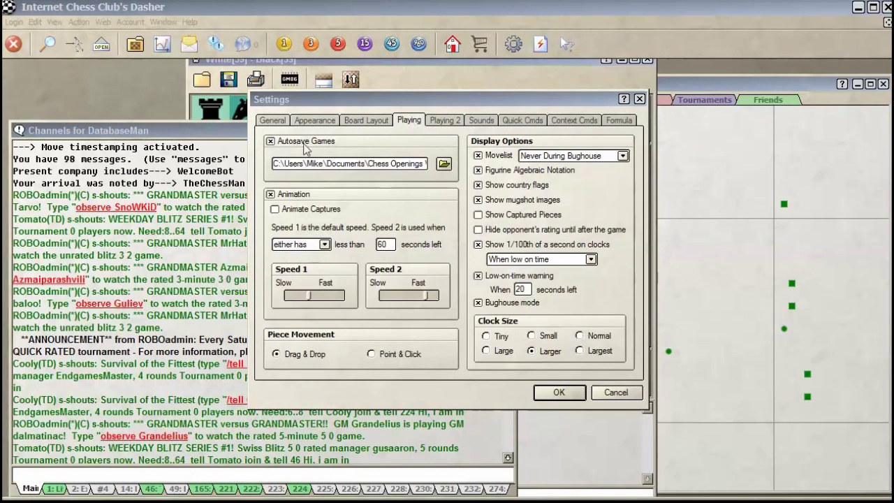
left_click(271, 141)
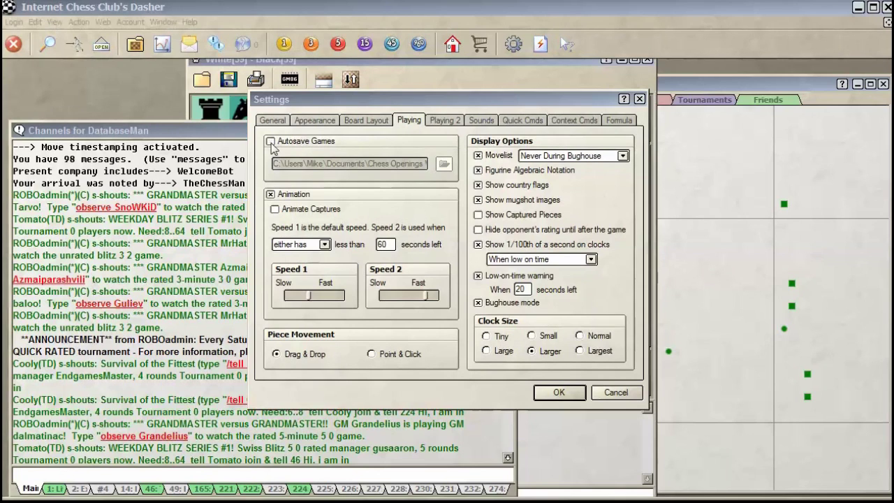
left_click(272, 142)
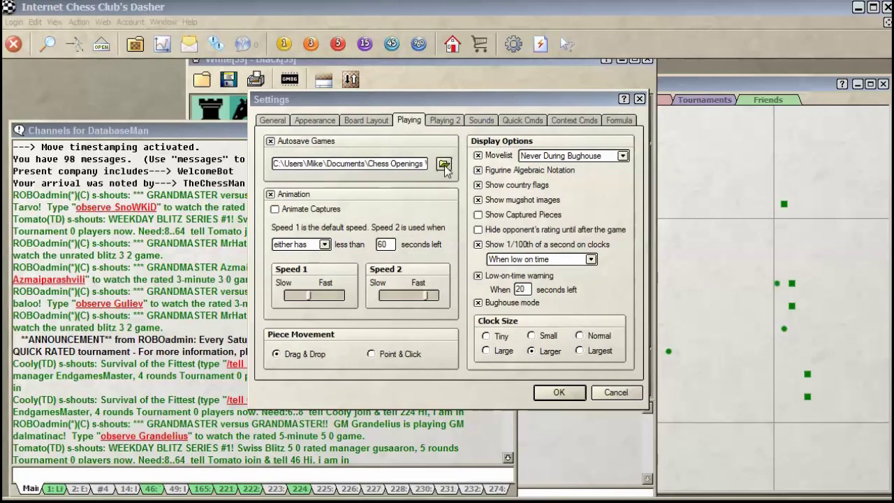
left_click(444, 165)
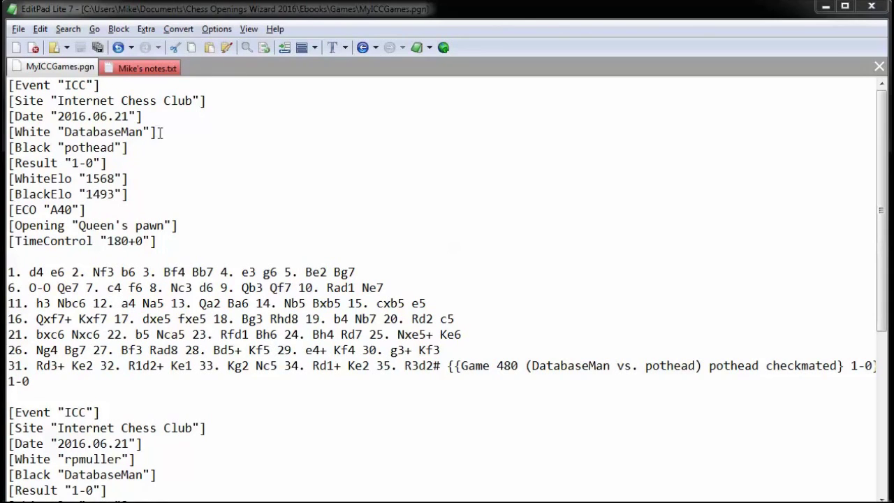
In EditPad Lite, examine the White player and White's opening moves in the first game of MyICCGames.pgn
left_click_drag(157, 131, 8, 132)
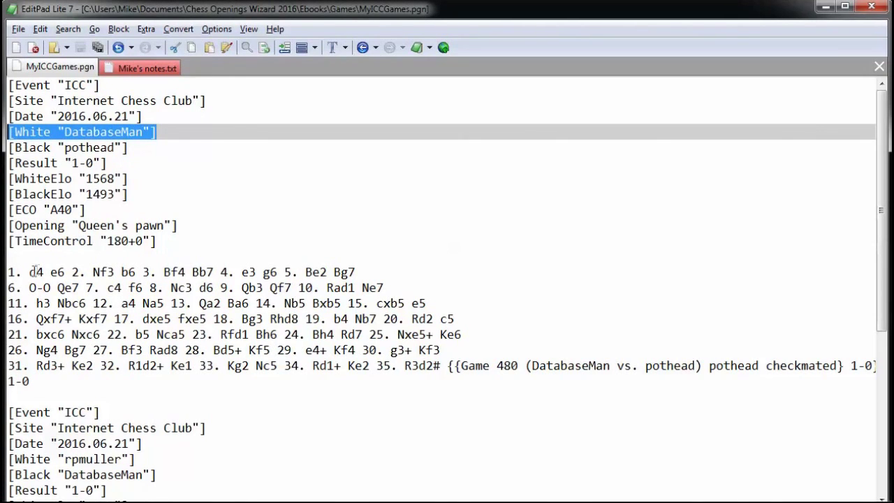
left_click_drag(30, 271, 185, 271)
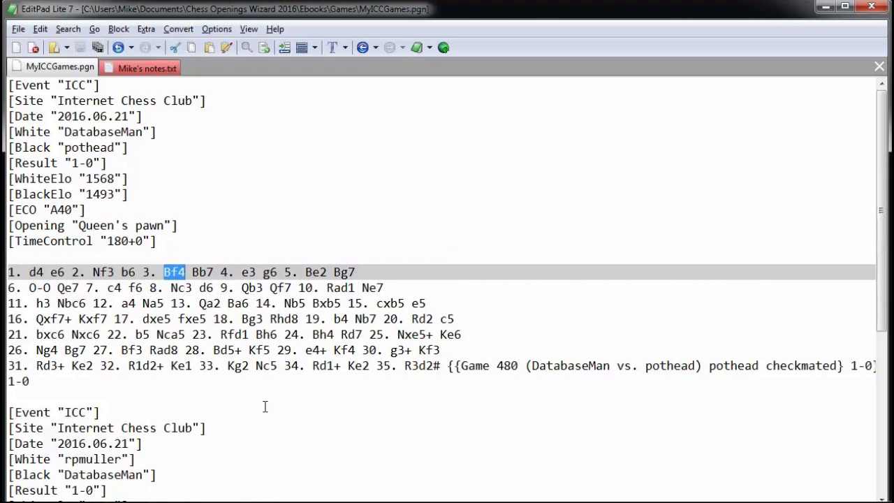
left_click(205, 395)
Examine the Black player and Black's opening moves e6, d5 and exd5 in the second game
scroll(239, 398, "down", 6)
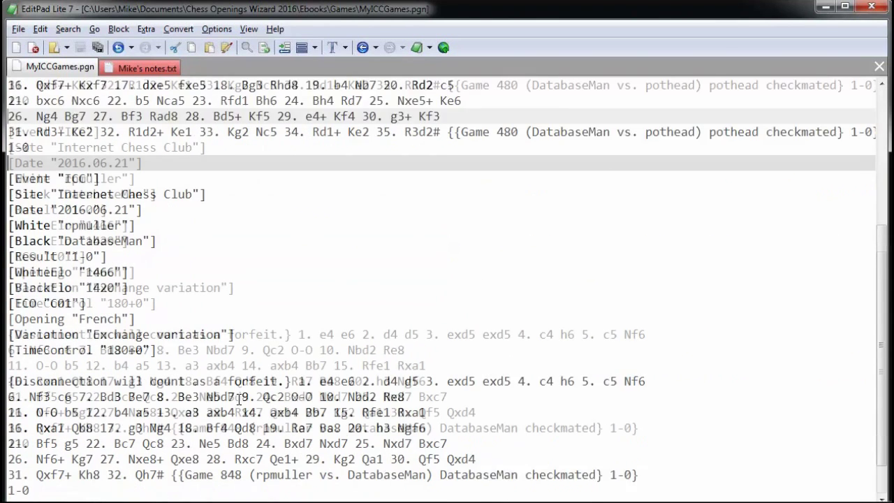
left_click_drag(169, 193, 6, 196)
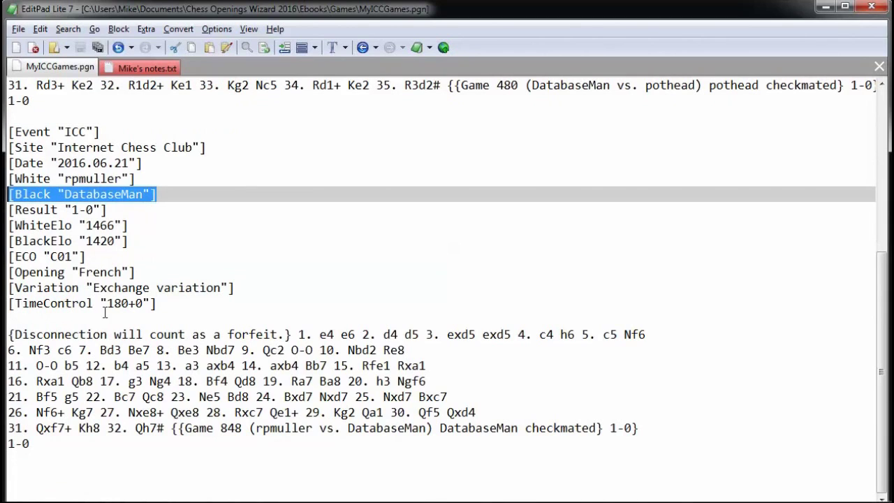
double_click(325, 334)
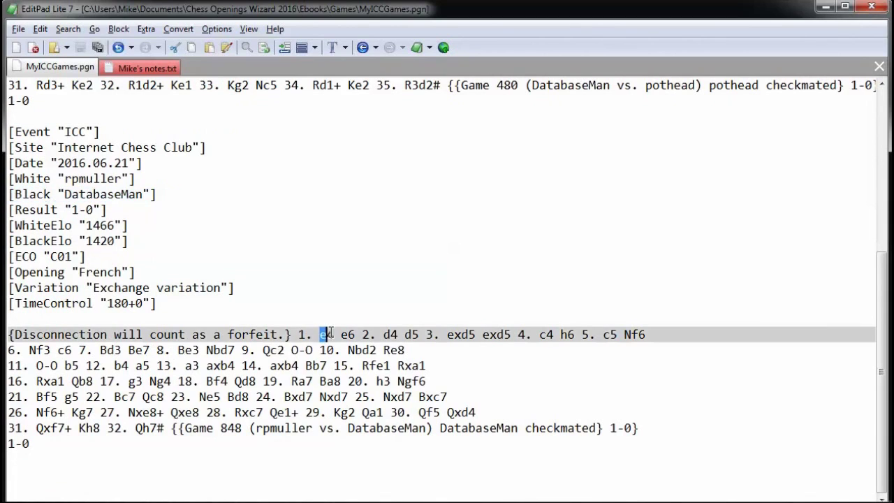
left_click(342, 335)
double_click(345, 334)
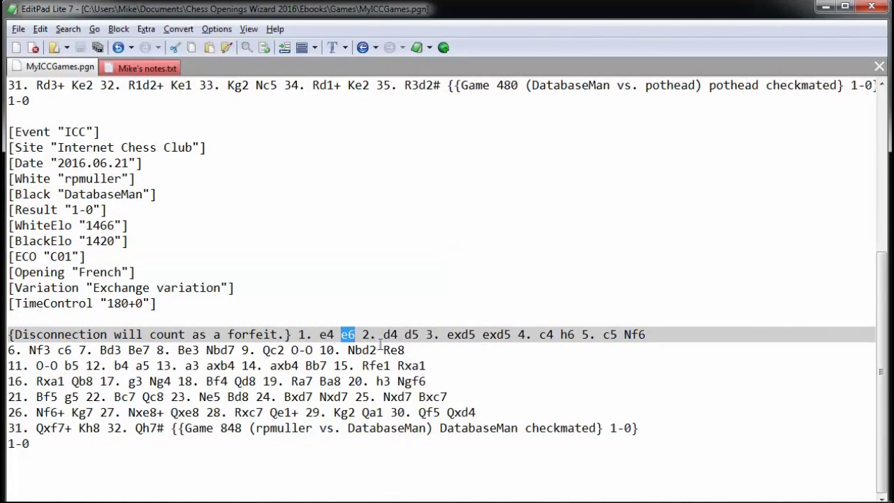
double_click(411, 335)
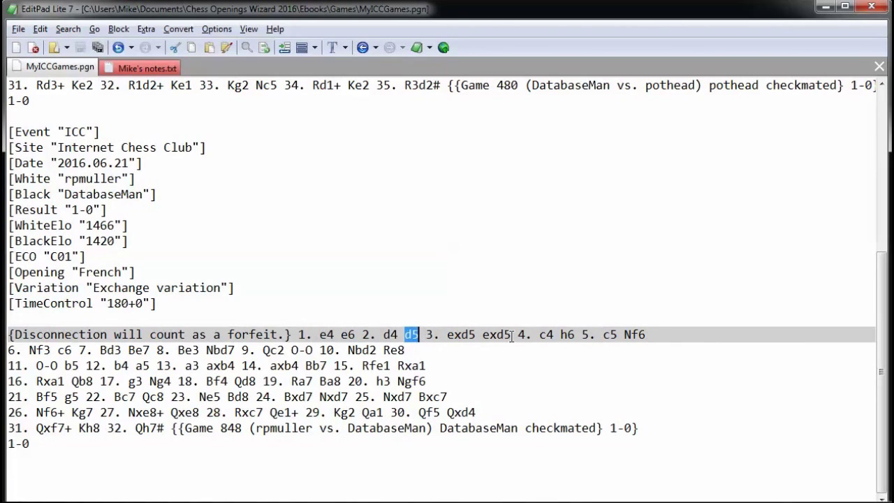
left_click_drag(489, 334, 512, 335)
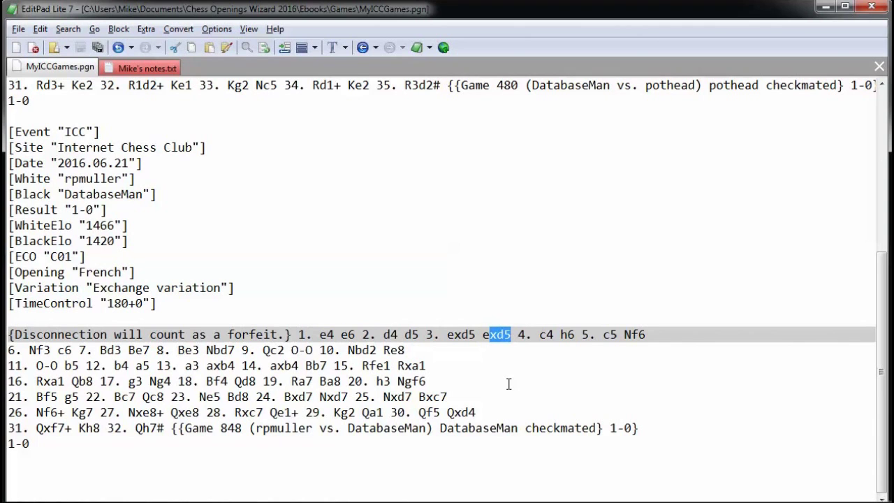
Select the entire text of the first game, from its Event tag through the closing 1-0 result
scroll(508, 338, "up", 6)
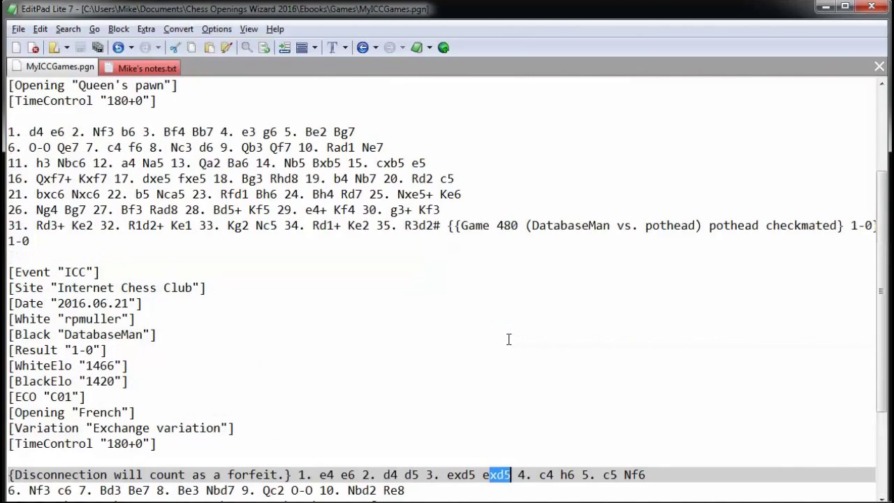
left_click_drag(42, 381, 4, 95)
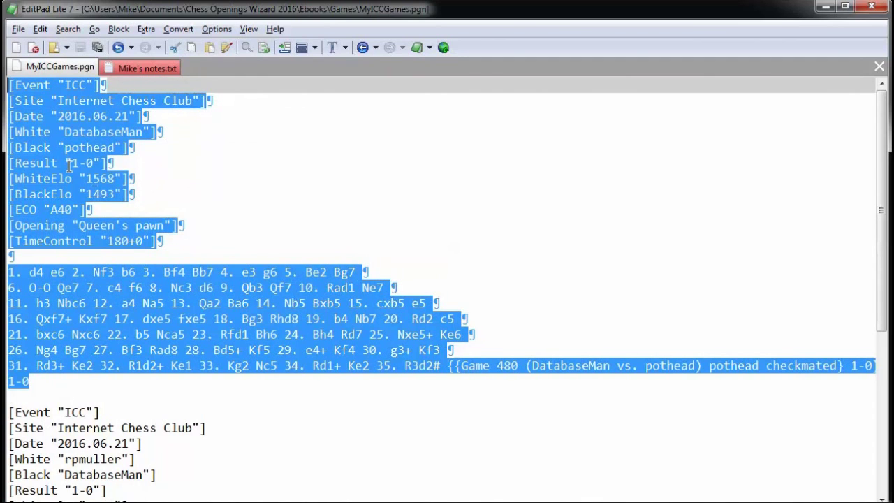
right_click(68, 166)
left_click(140, 205)
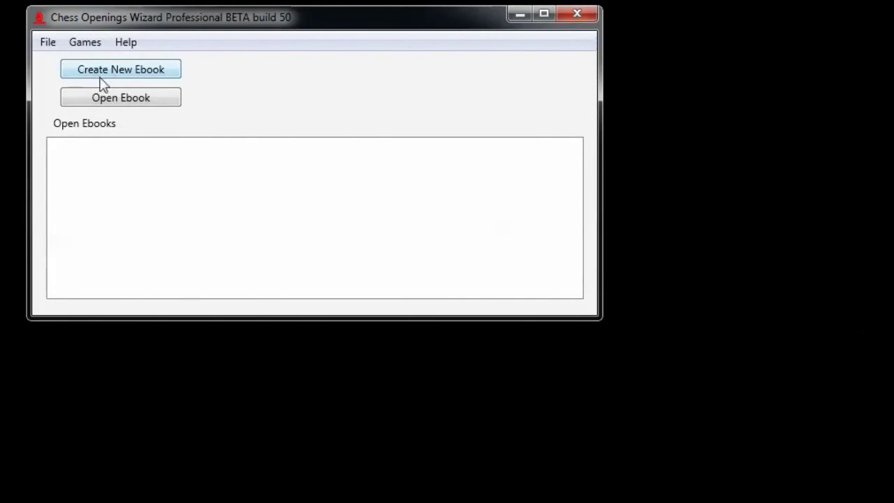
In Chess Openings Wizard, open the ebook My White Repertoire.4MD and play through the line 1.d4 d5 2.Nf3 Nf6 3.Bf4
left_click(129, 103)
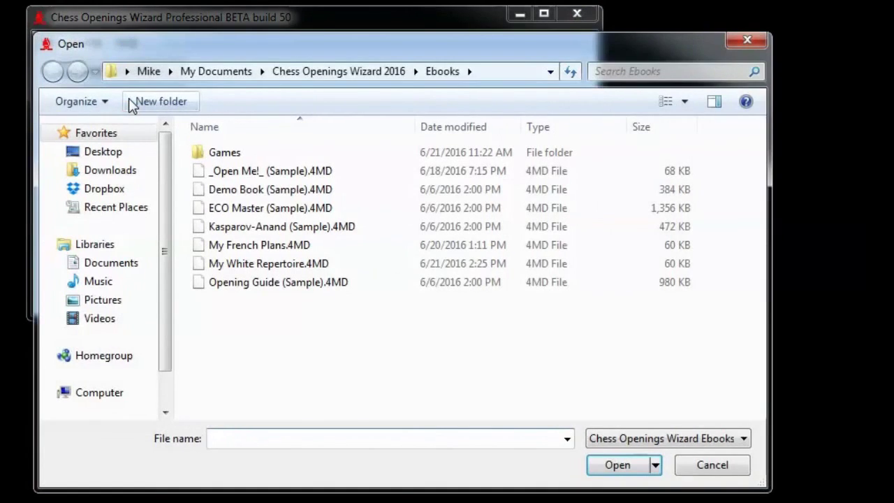
double_click(281, 265)
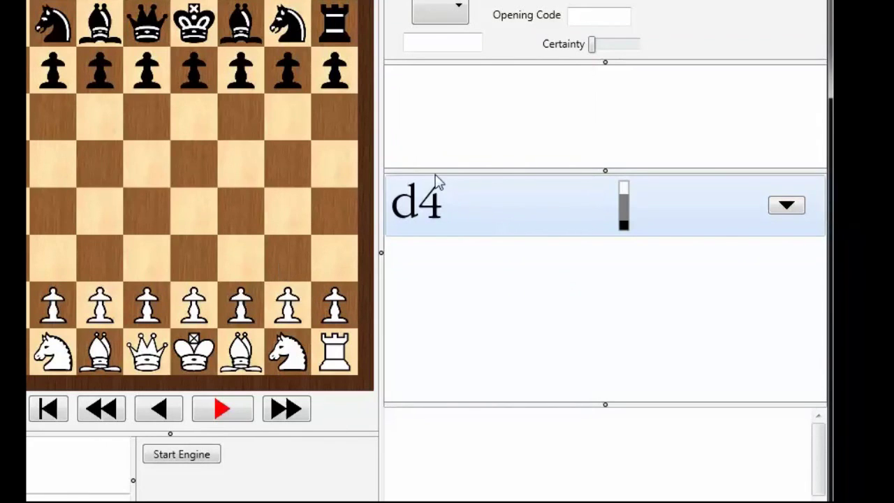
left_click(472, 215)
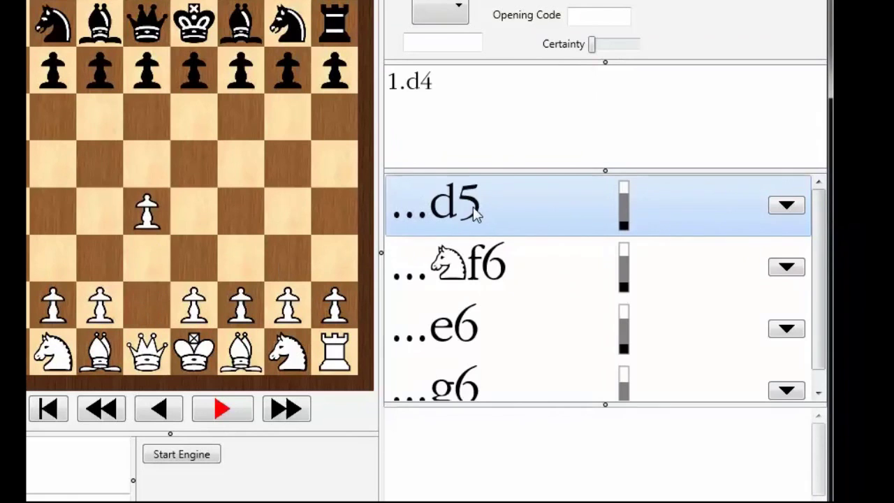
left_click(524, 218)
left_click(525, 218)
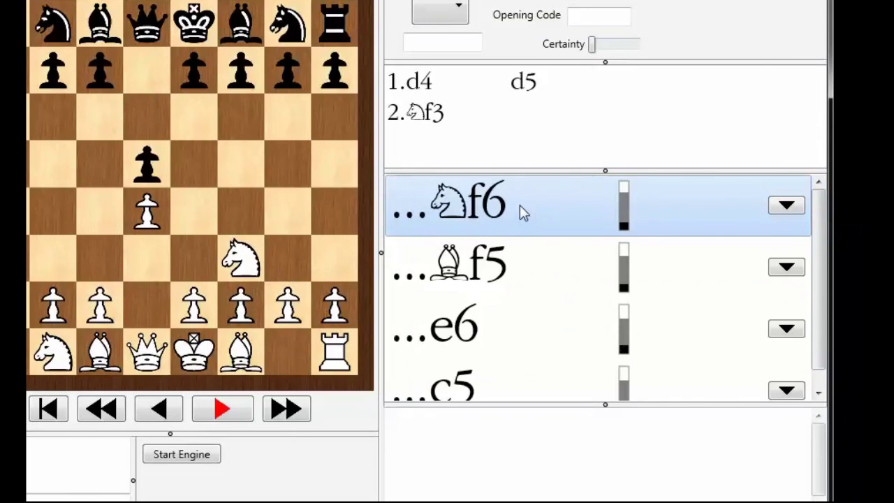
left_click(522, 204)
left_click(523, 204)
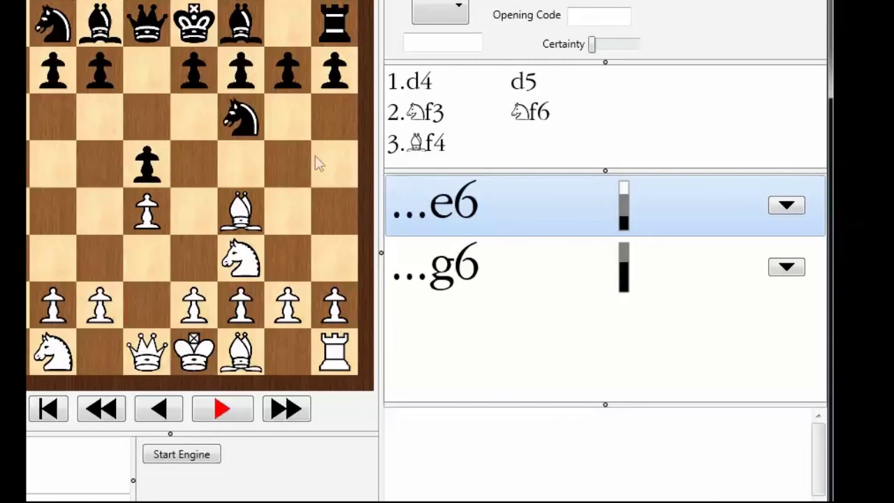
Create a new ebook named My Black Repertoire in the Ebooks folder
key("alt+f")
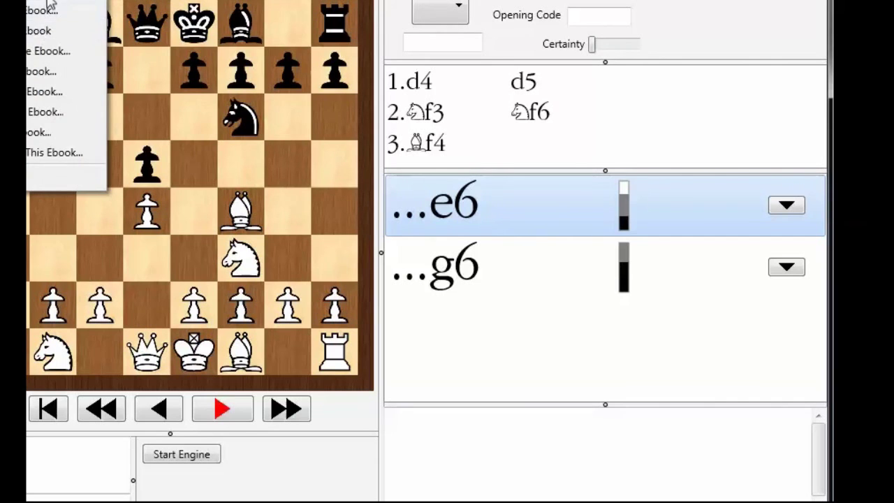
left_click(49, 9)
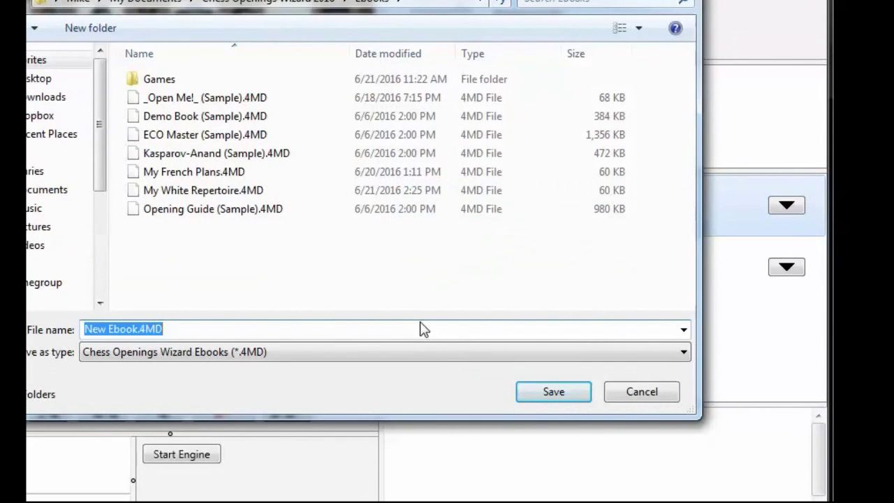
type("My Black ")
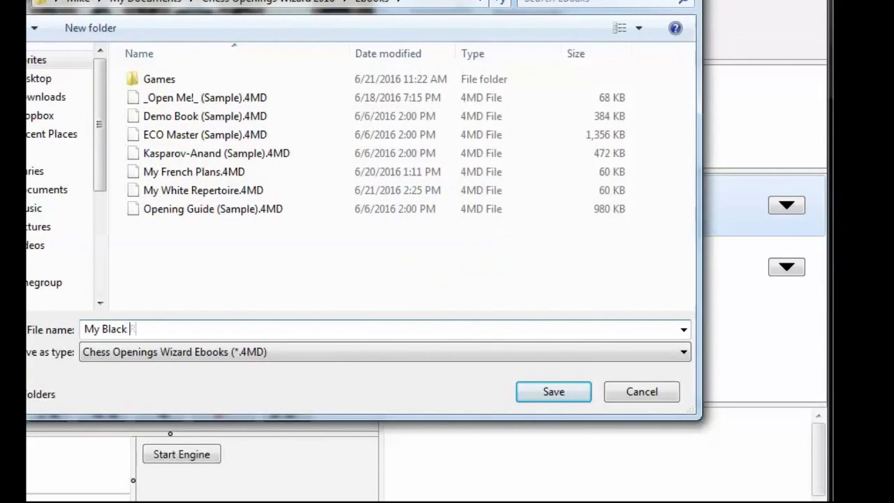
type("Repertoire")
key("Return")
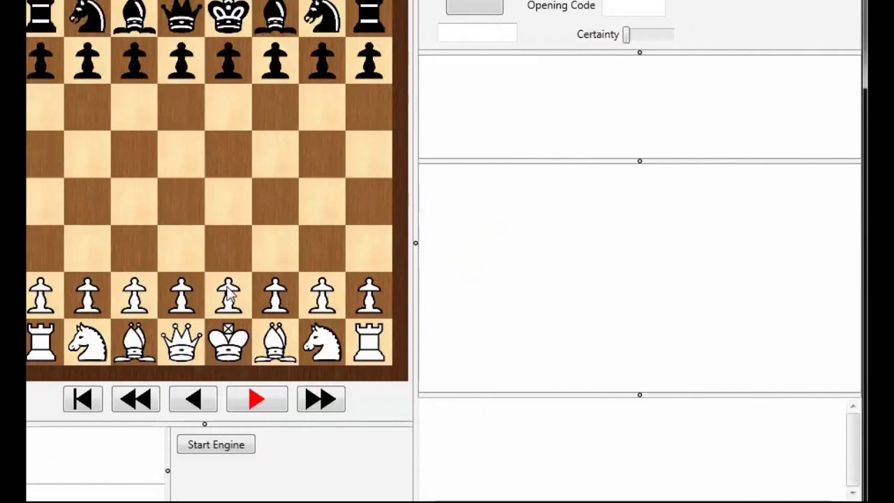
Enter the French Exchange line 1.e4 e6 2.d4 d5 3.exd5 exd5 on the board of the new ebook
left_click_drag(231, 297, 231, 199)
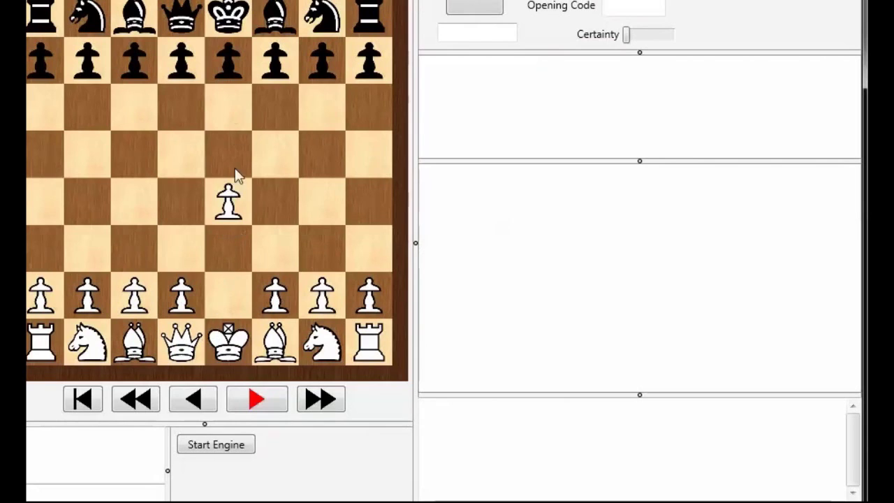
left_click_drag(227, 63, 229, 108)
left_click_drag(181, 294, 182, 203)
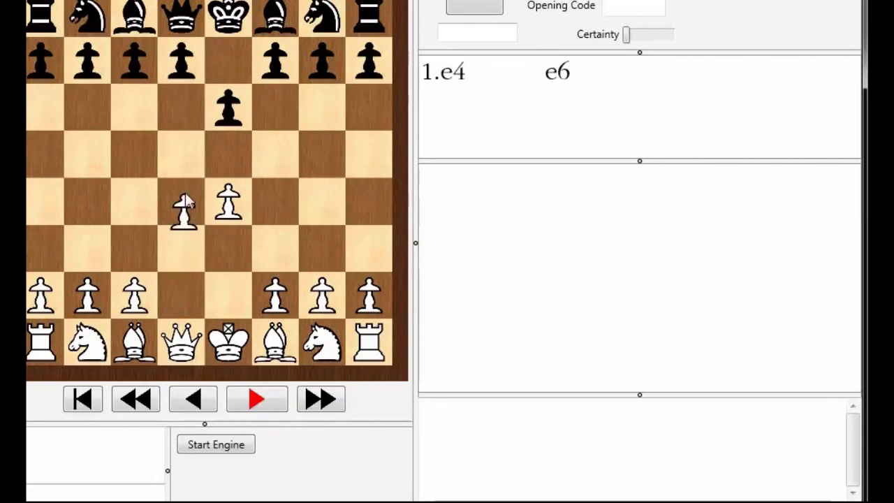
left_click_drag(181, 61, 181, 150)
left_click_drag(229, 201, 183, 149)
left_click_drag(230, 112, 183, 150)
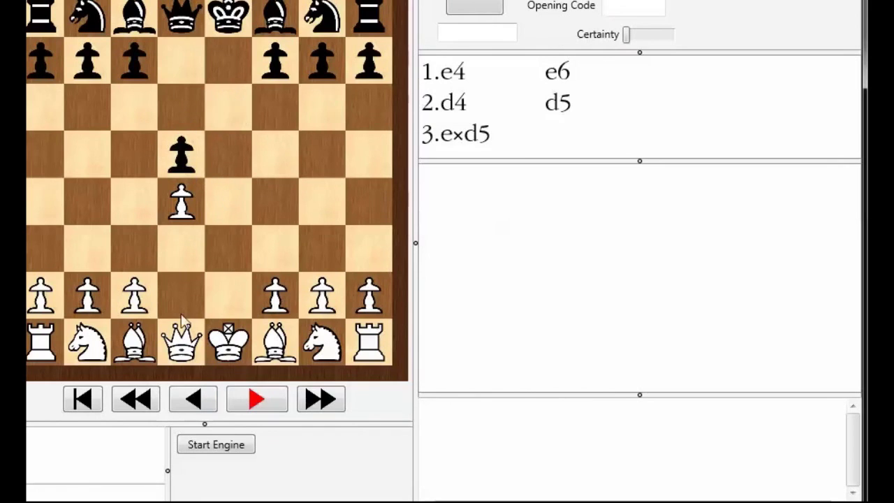
Return to the starting position and enter the line 1.d4 e6 2.e4 d5
left_click(136, 400)
left_click_drag(184, 283, 189, 195)
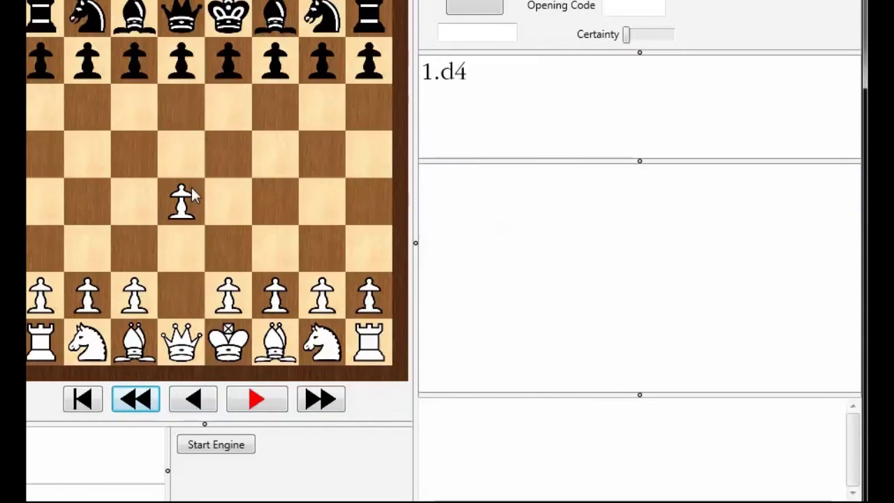
left_click_drag(236, 47, 229, 108)
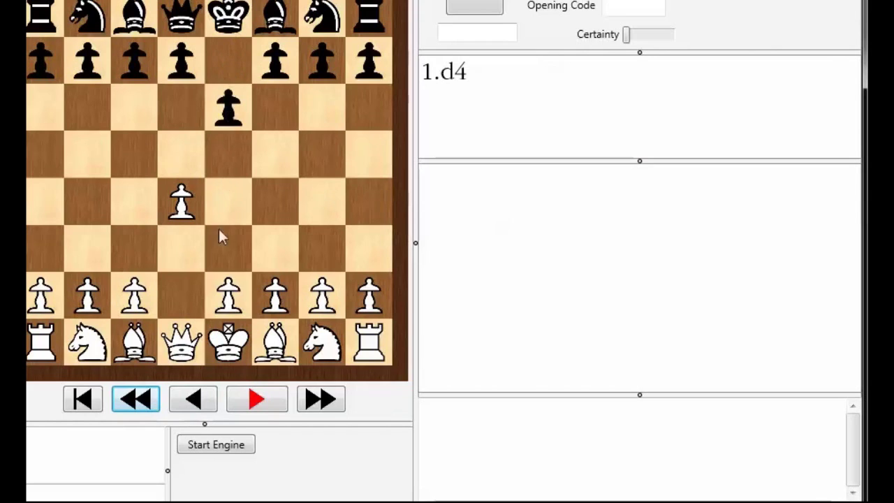
left_click_drag(226, 297, 228, 202)
left_click_drag(183, 62, 183, 161)
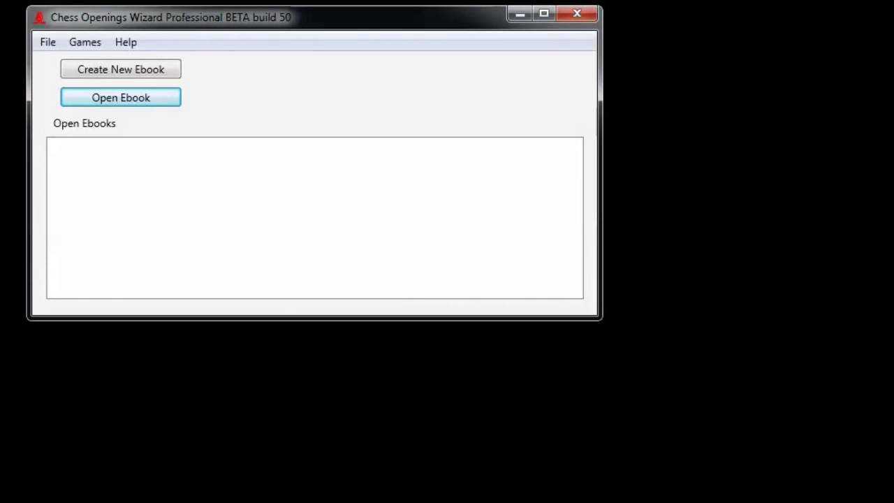
Add a watched game file entry that watches MyICCGames.pgn in the Games folder
left_click(78, 45)
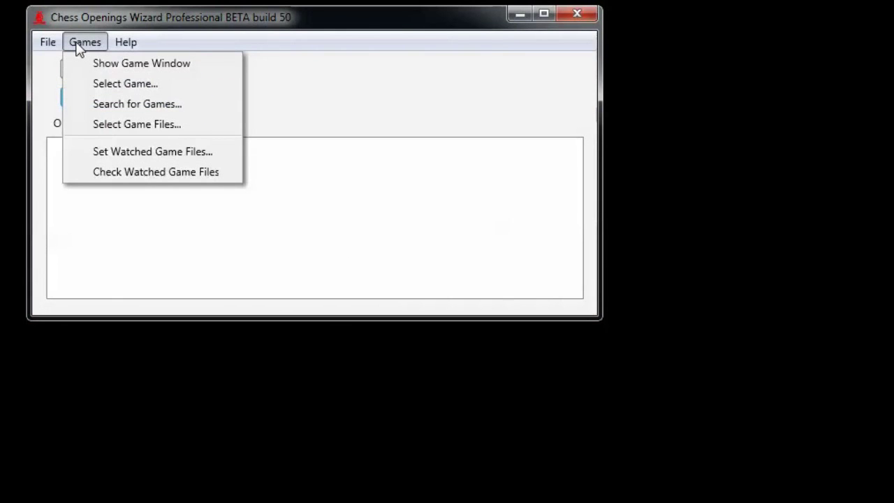
left_click(176, 160)
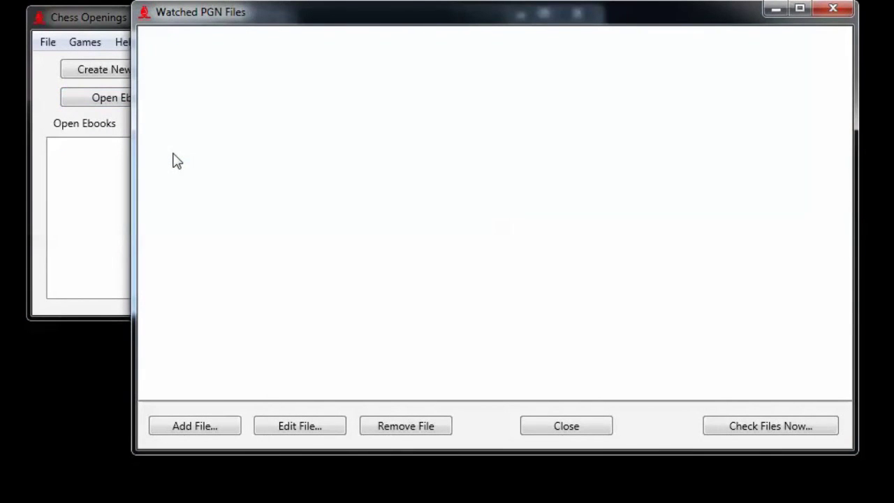
left_click(219, 426)
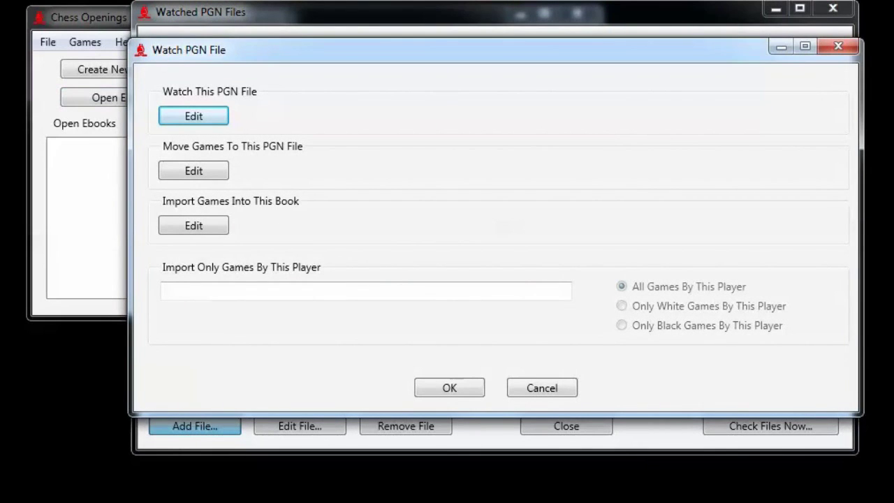
left_click(196, 115)
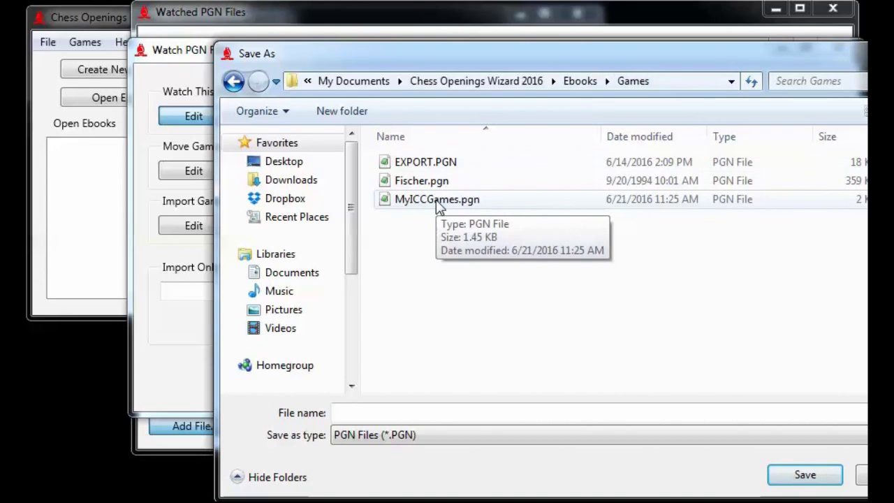
left_click(438, 202)
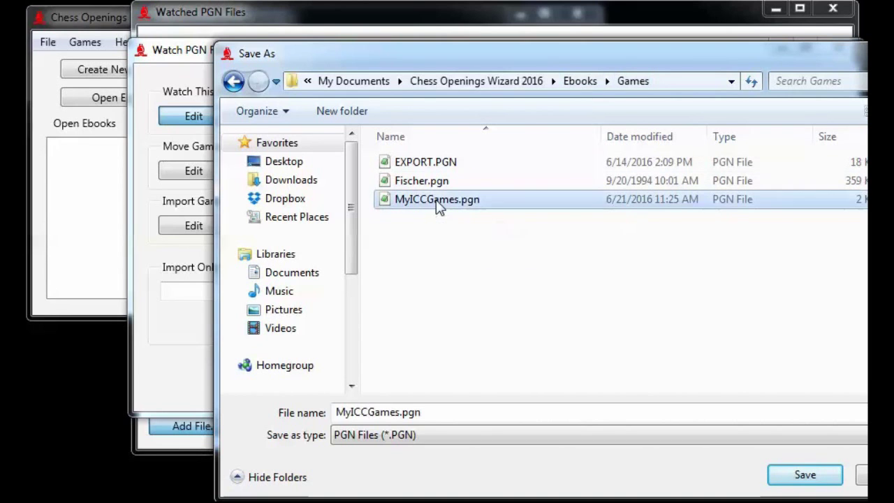
left_click(795, 475)
key("Tab")
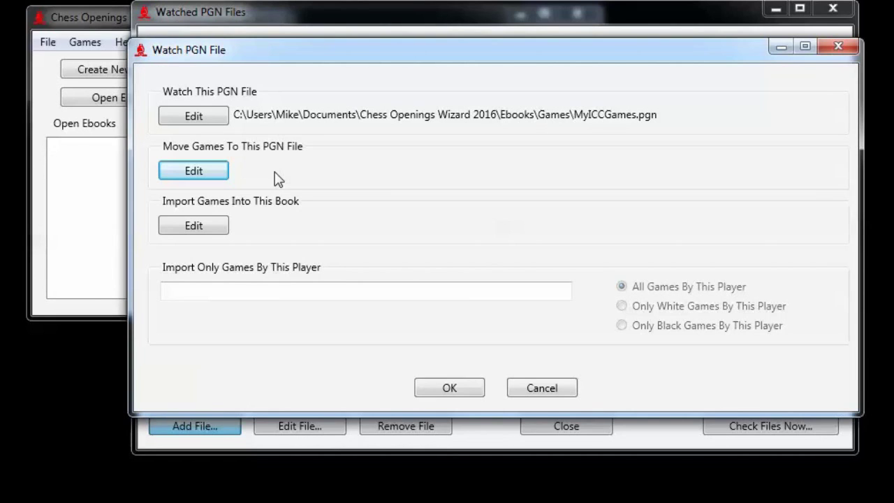
Set the watch entry to move games to a PGN file named All My Games in the Games folder
left_click(193, 173)
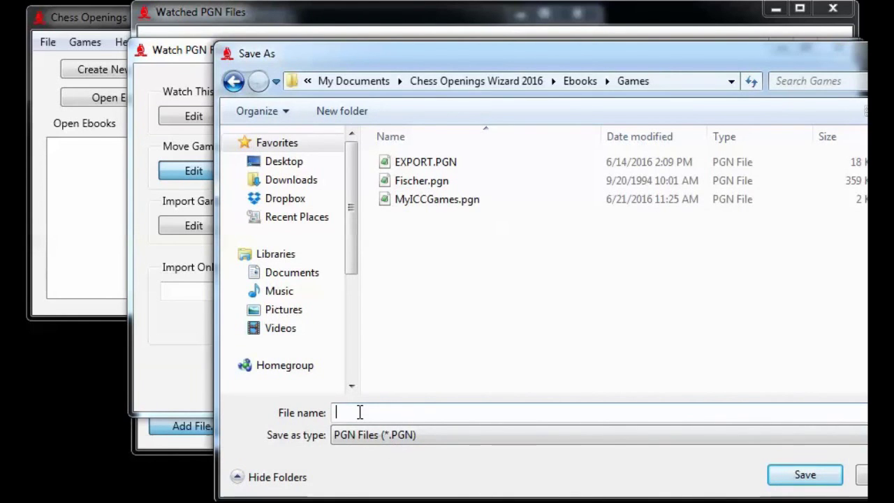
type("All My GAmes")
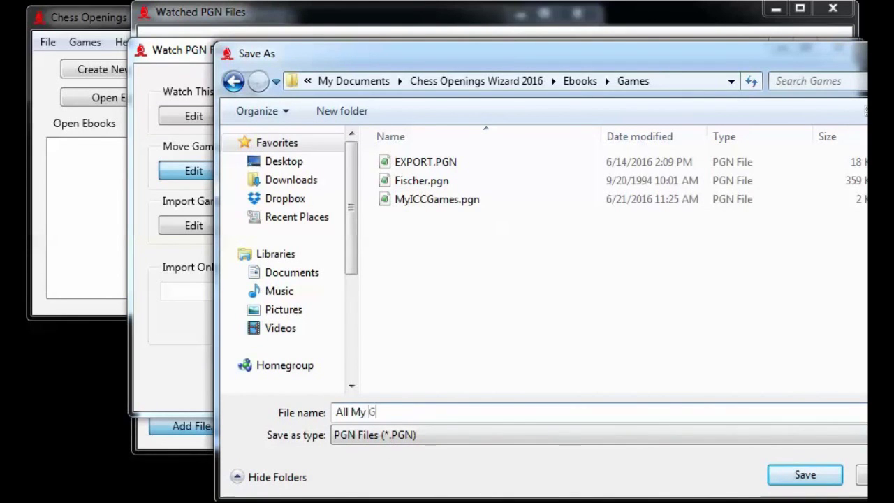
key("BackSpace")
key("BackSpace")
key("BackSpace")
key("BackSpace")
type("ames")
key("Return")
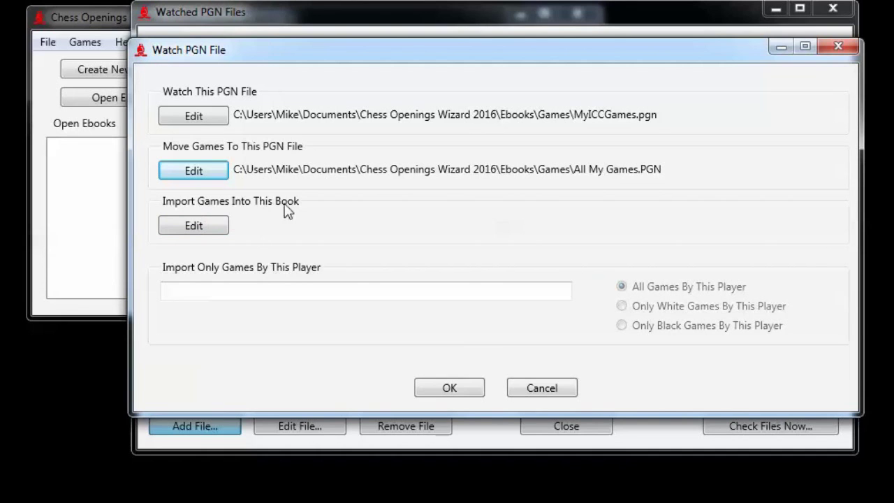
Set My White Repertoire.4MD as the ebook the watched games are imported into
left_click(217, 231)
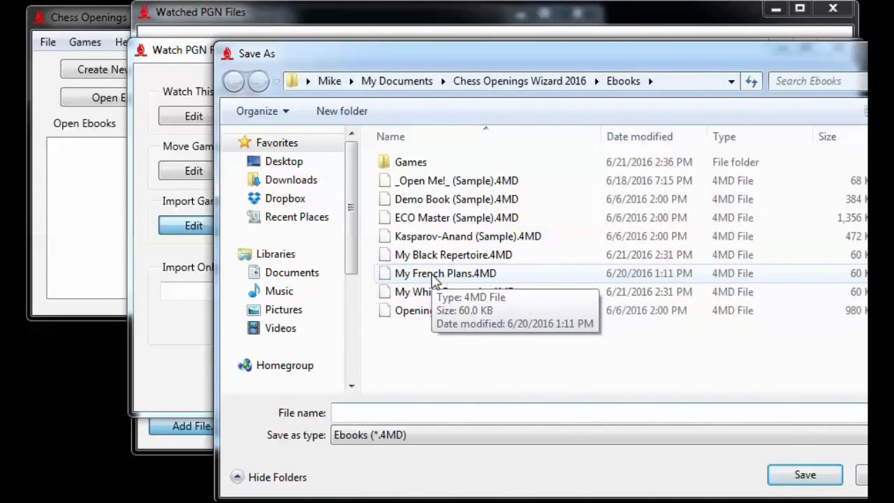
left_click(461, 294)
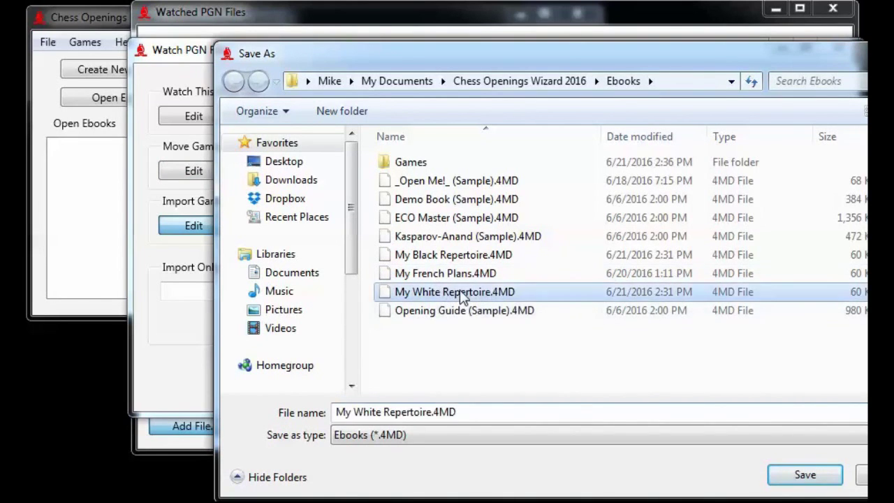
left_click(811, 475)
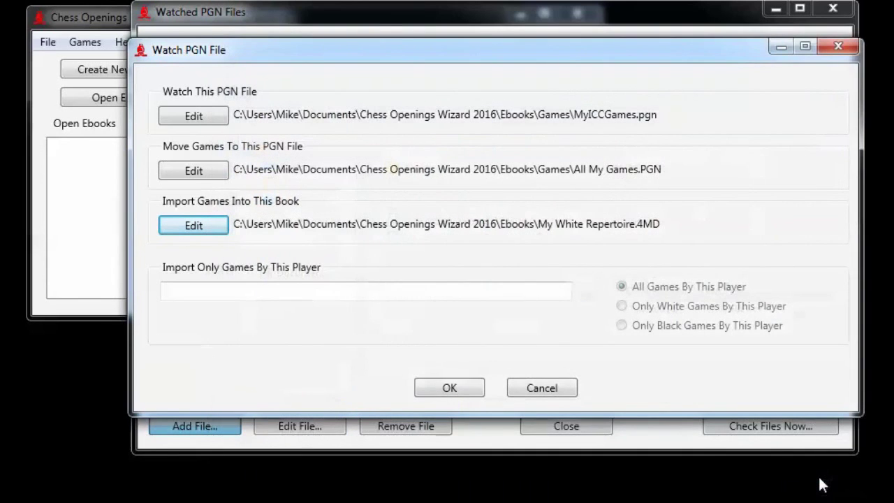
Restrict the import to only White games by the player DatabaseMan and save the watch entry
left_click(259, 292)
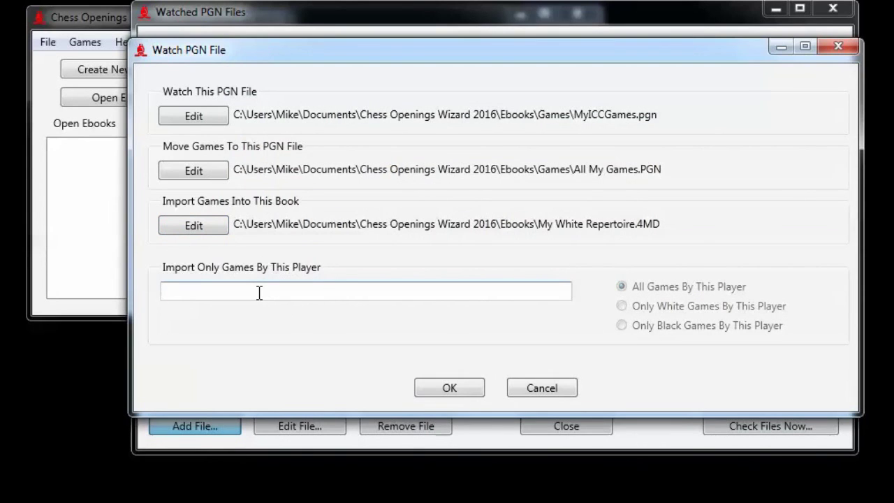
type("Data")
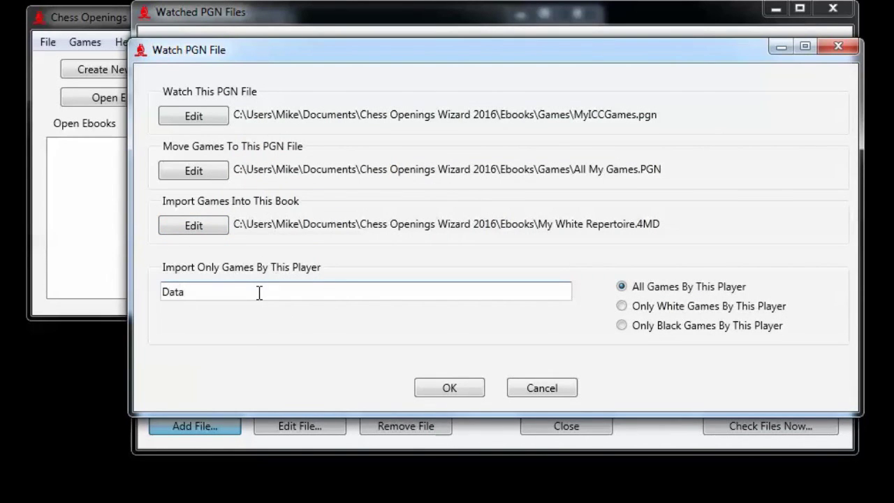
type("baseMan")
left_click(621, 307)
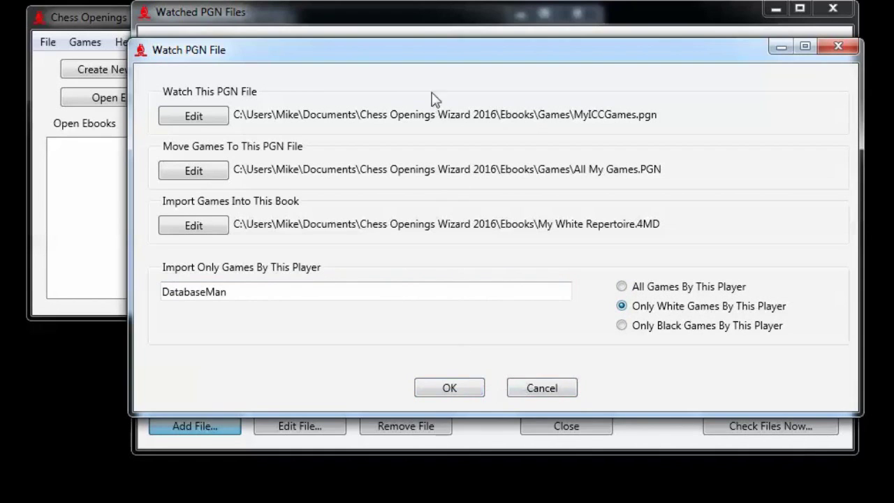
left_click(463, 385)
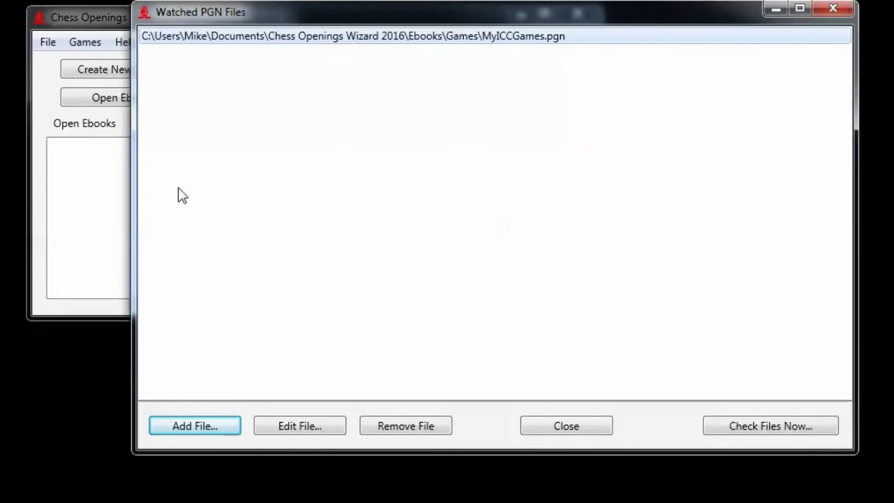
Add a second watch entry for MyICCGames.pgn that moves games to the PGN file All My Games
left_click(218, 427)
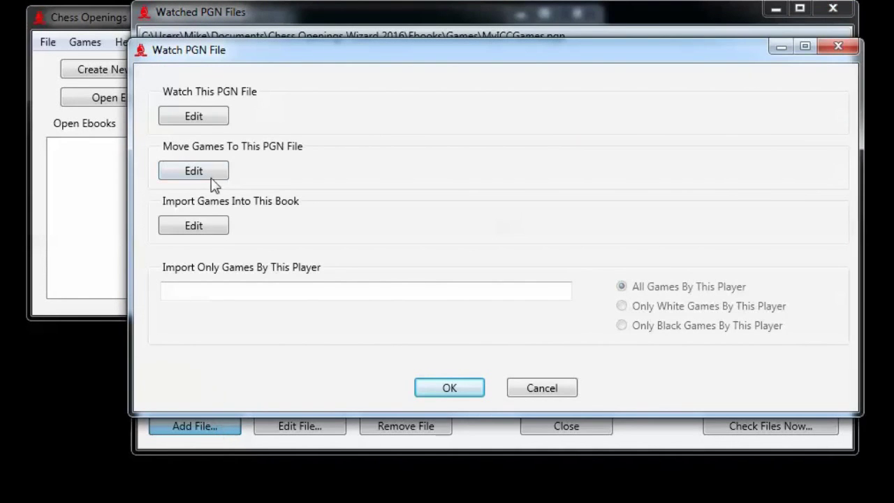
left_click(213, 116)
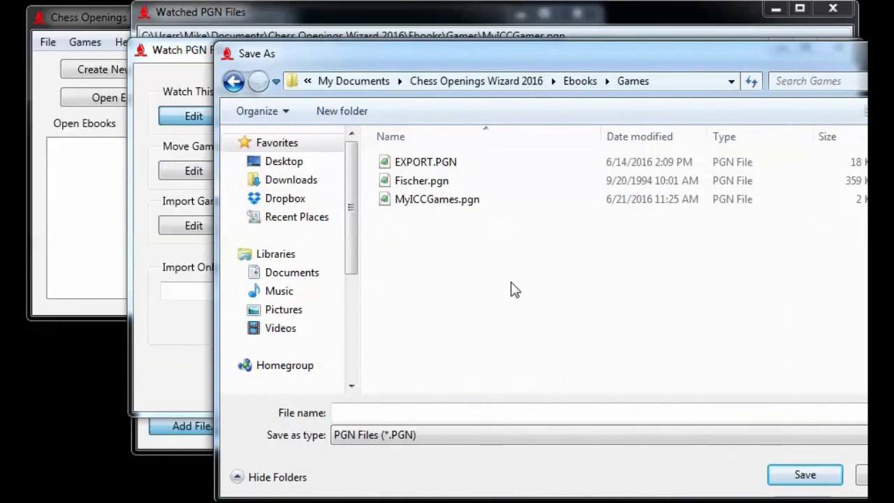
left_click(430, 203)
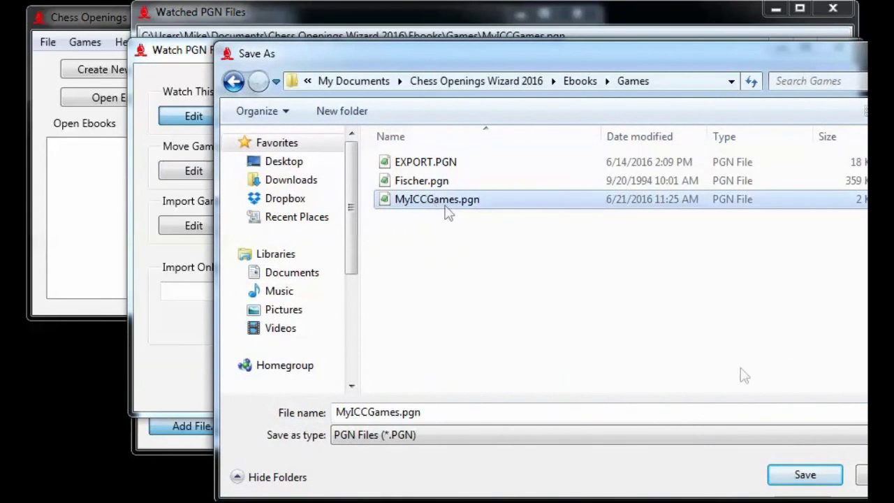
left_click(807, 479)
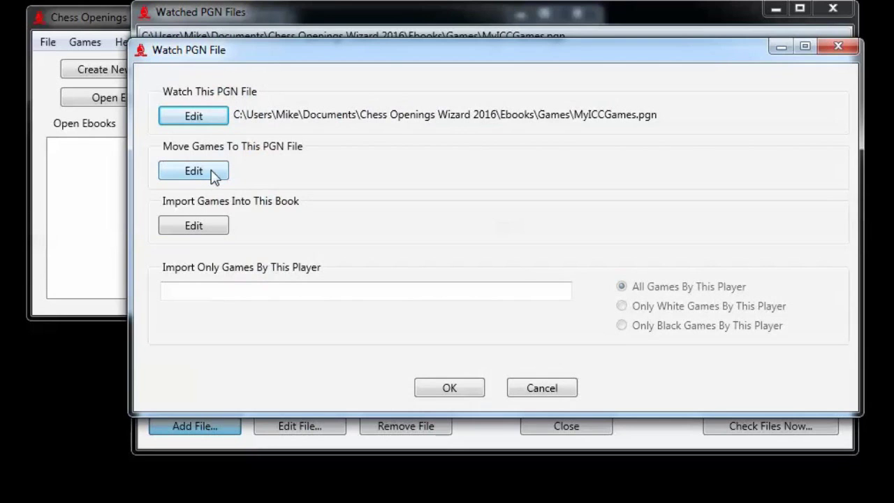
left_click(195, 172)
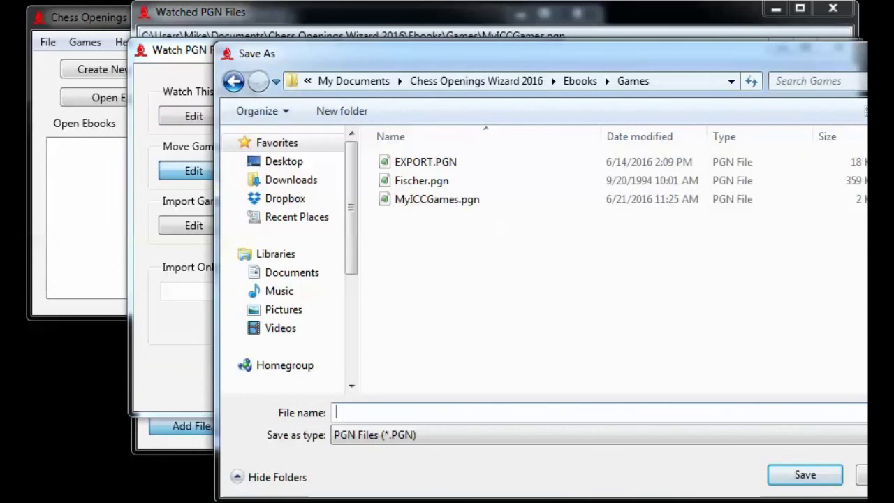
type("All My Games")
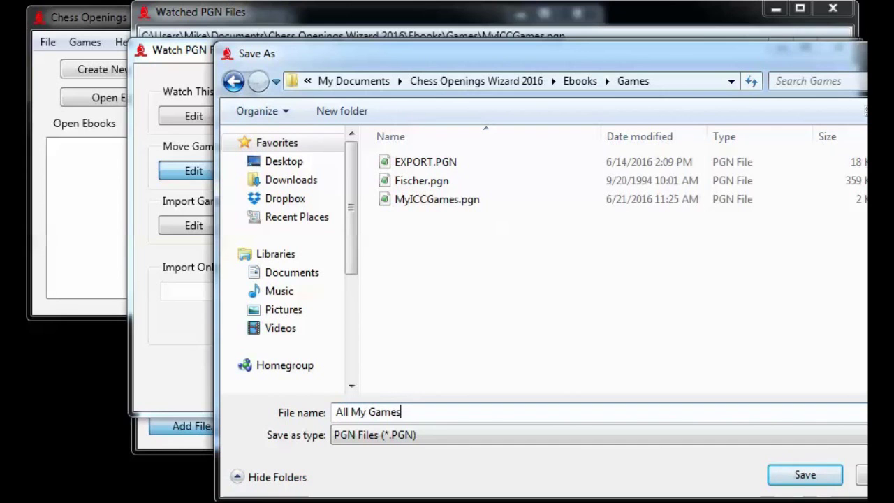
left_click(818, 480)
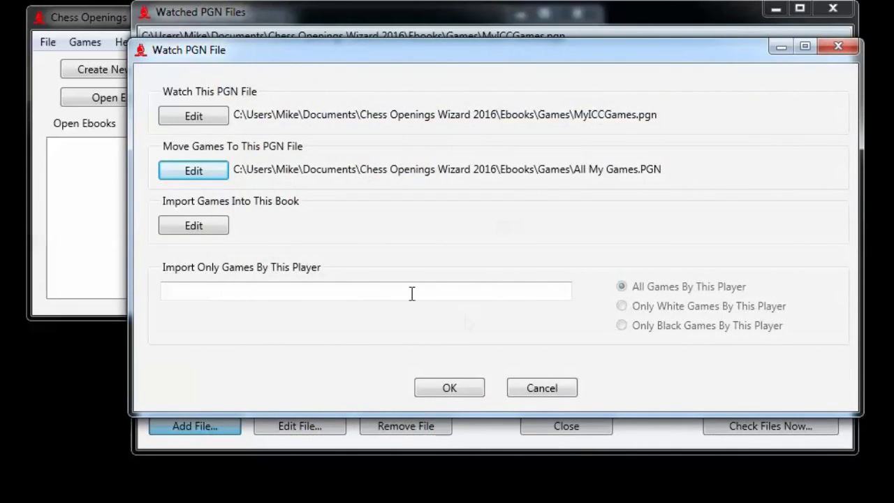
Set My Black Repertoire.4MD as the ebook the second watch entry imports games into
left_click(206, 229)
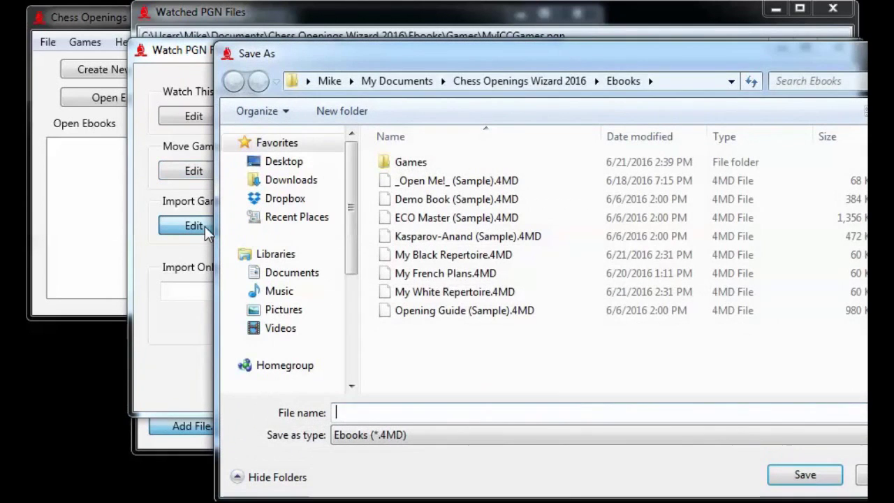
left_click(454, 257)
left_click(820, 475)
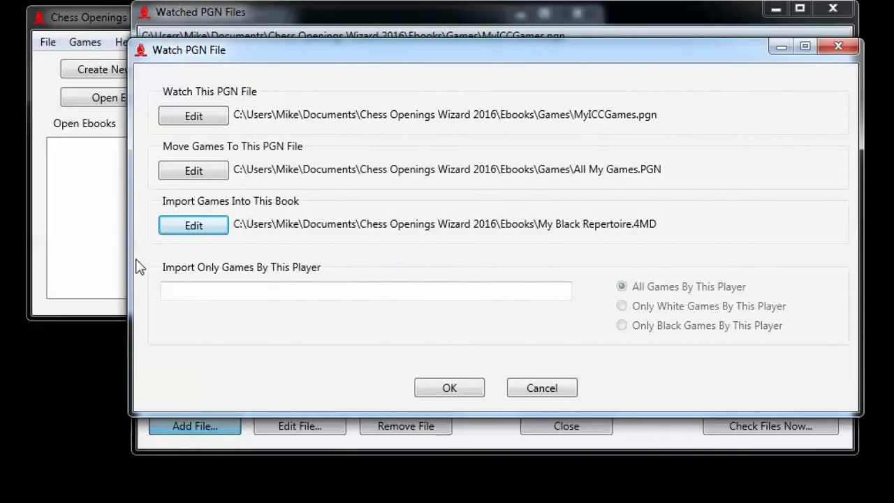
Restrict the second entry to only Black games by the player DatabaseMan and save it
left_click(252, 292)
type("D")
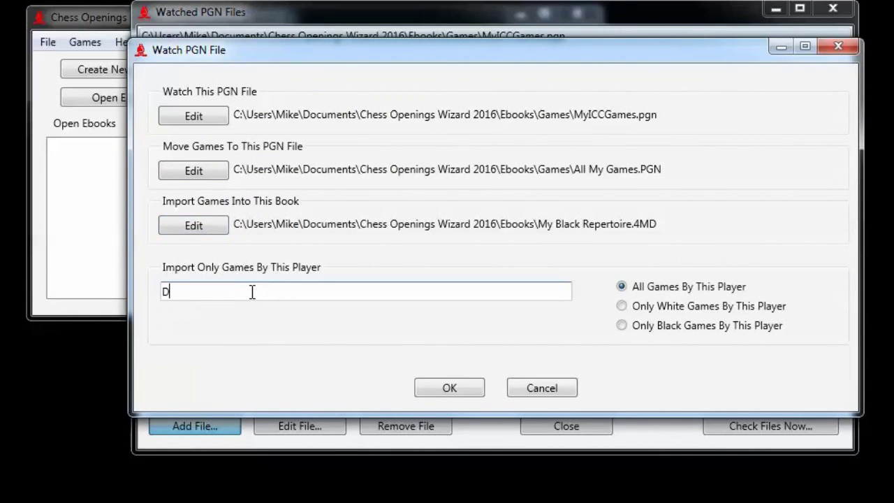
type("atabaseMan")
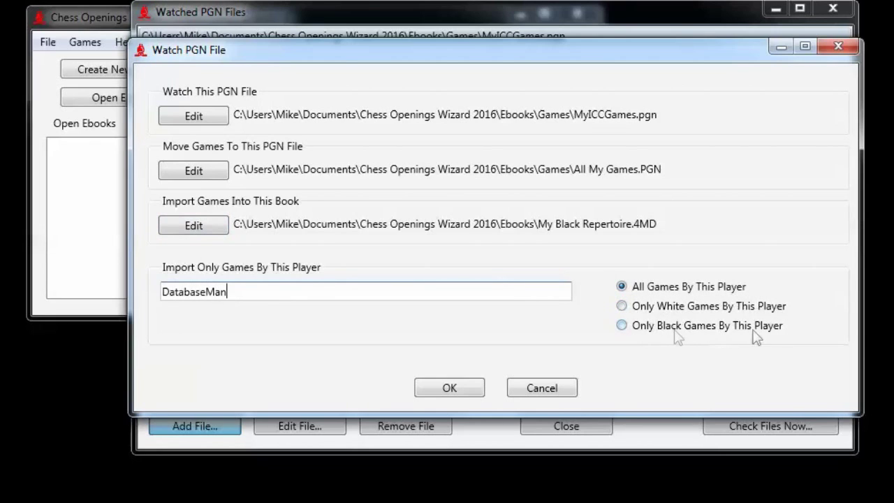
left_click(621, 326)
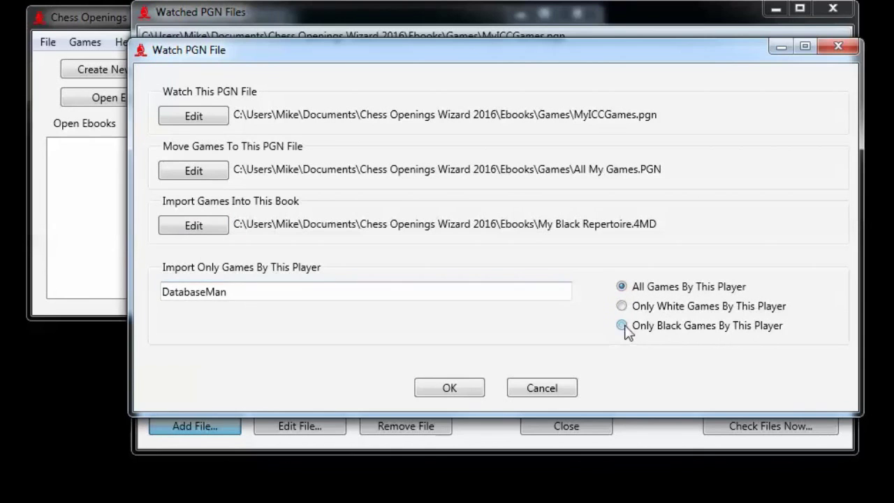
left_click(458, 391)
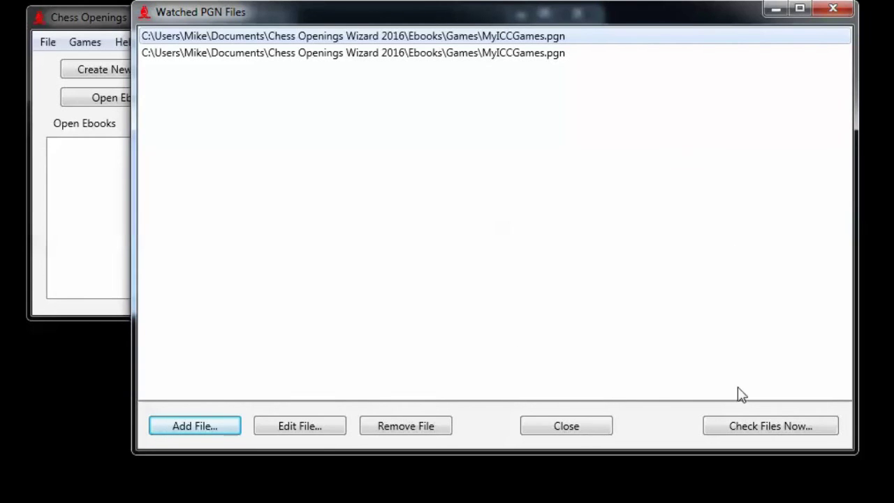
Check the watched files now and import into the White repertoire, highlighting novelties in red instead of yellow
left_click(778, 430)
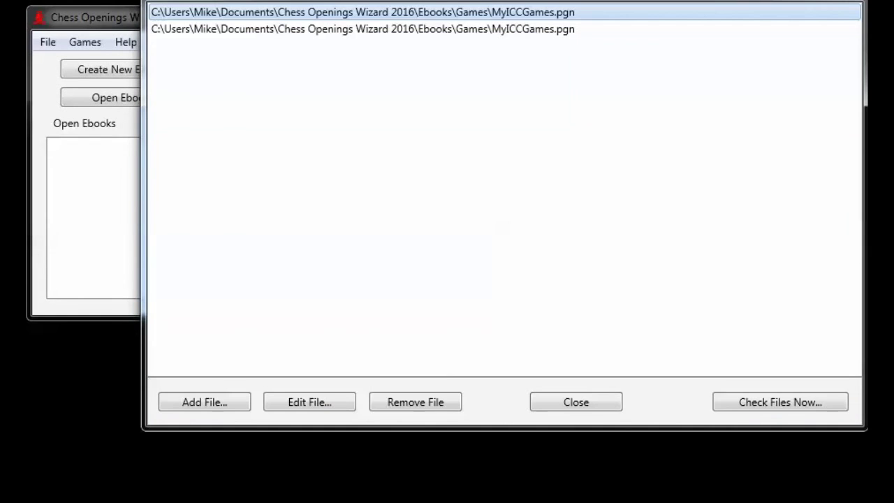
left_click(794, 408)
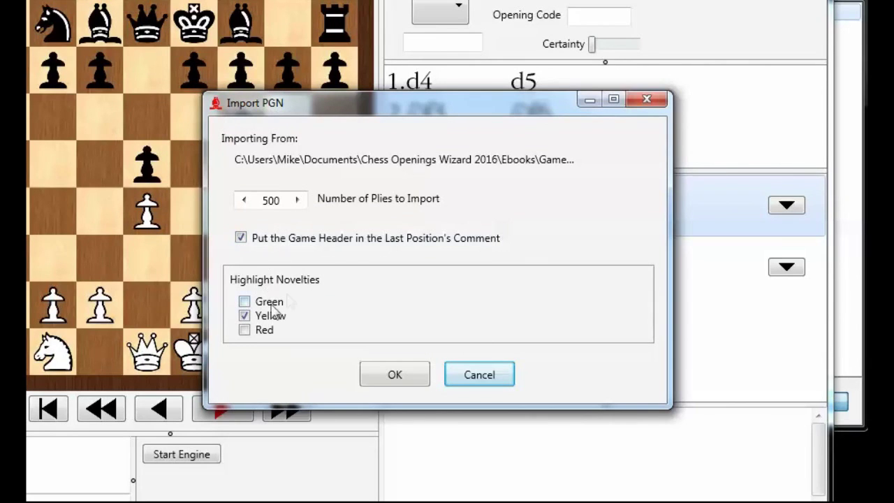
left_click(244, 317)
left_click(244, 331)
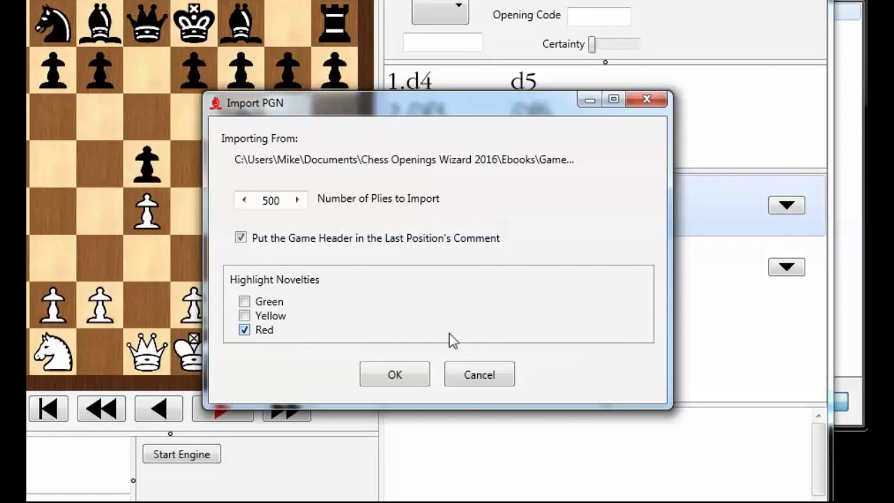
left_click(410, 376)
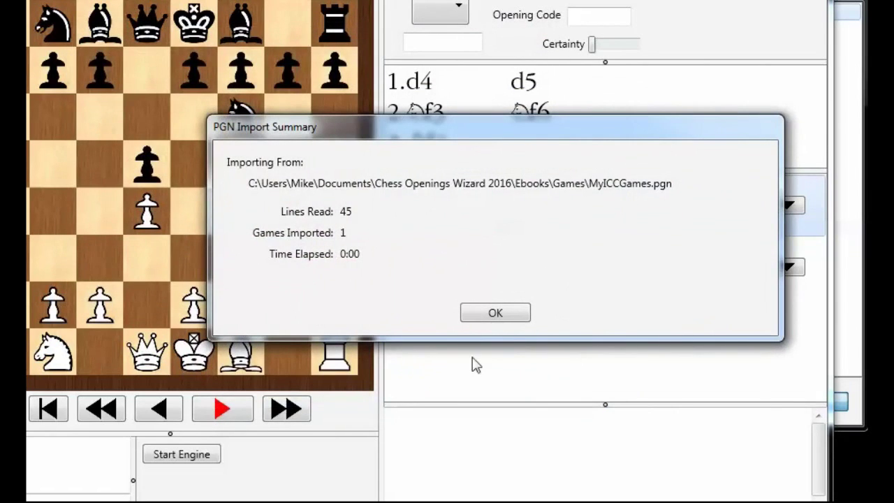
left_click(518, 319)
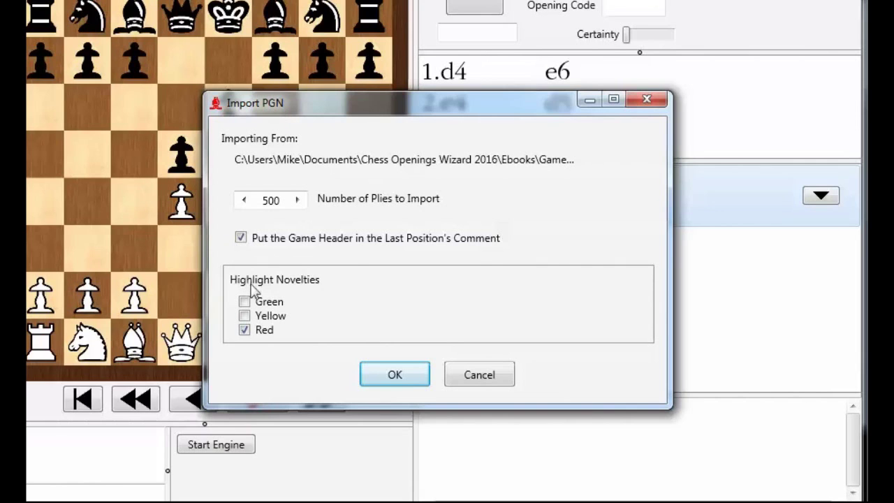
Run the import of MyICCGames.pgn into the Black repertoire with red novelty highlighting and dismiss the import summary
left_click(410, 375)
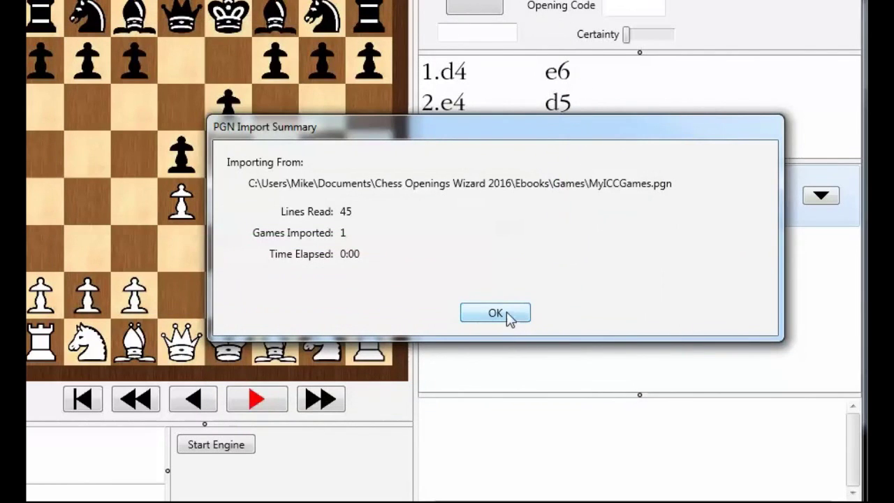
left_click(510, 316)
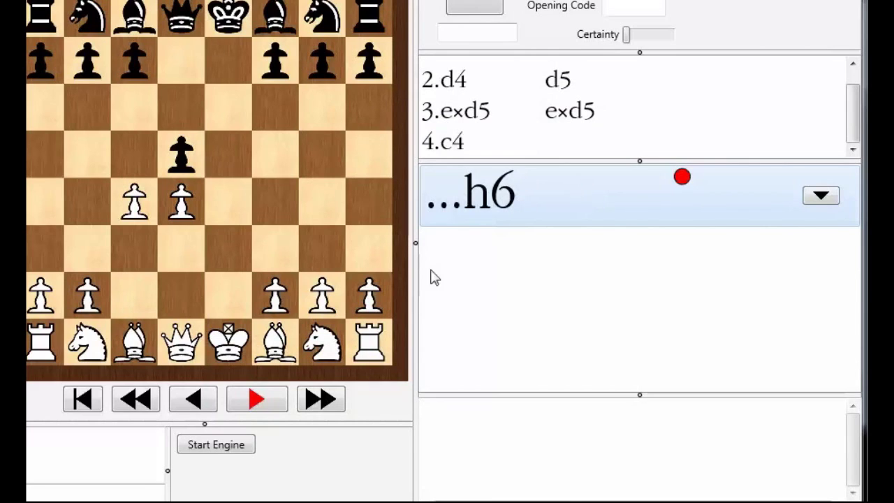
Replay the Black repertoire from the starting position along 1.e4 e6 2.d4 d5 3.exd5 to examine the imported game's line
left_click(82, 400)
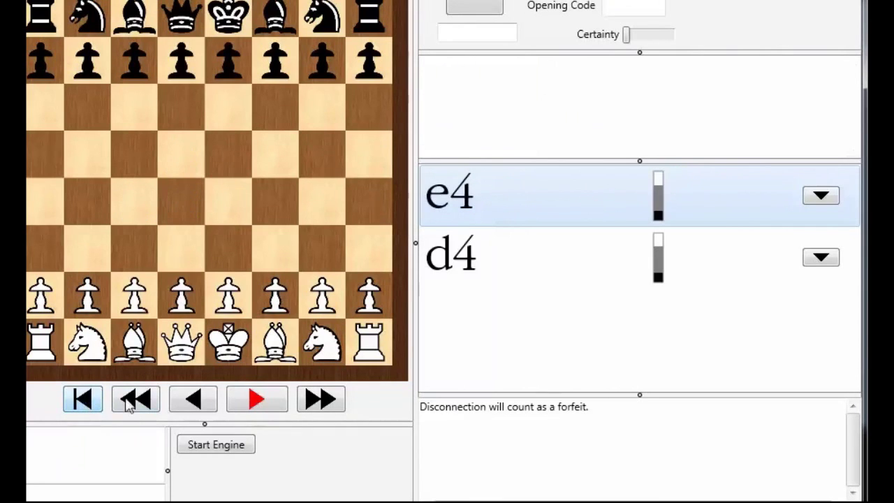
left_click(530, 204)
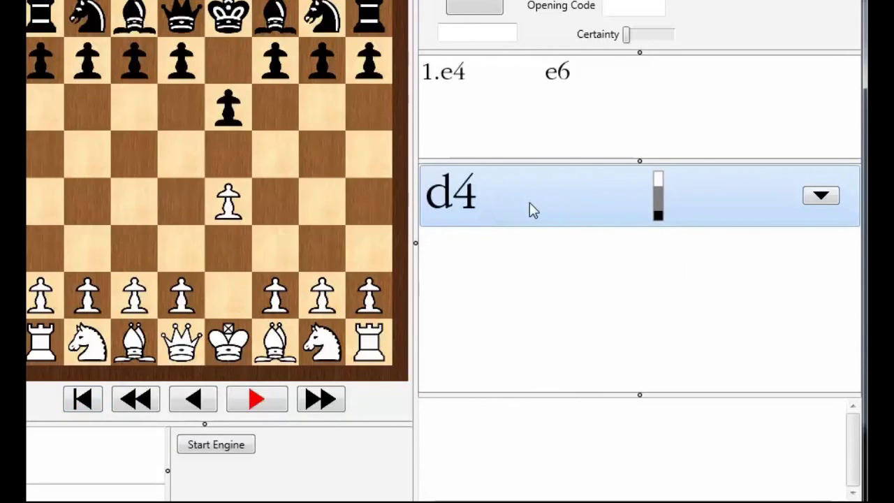
left_click(530, 204)
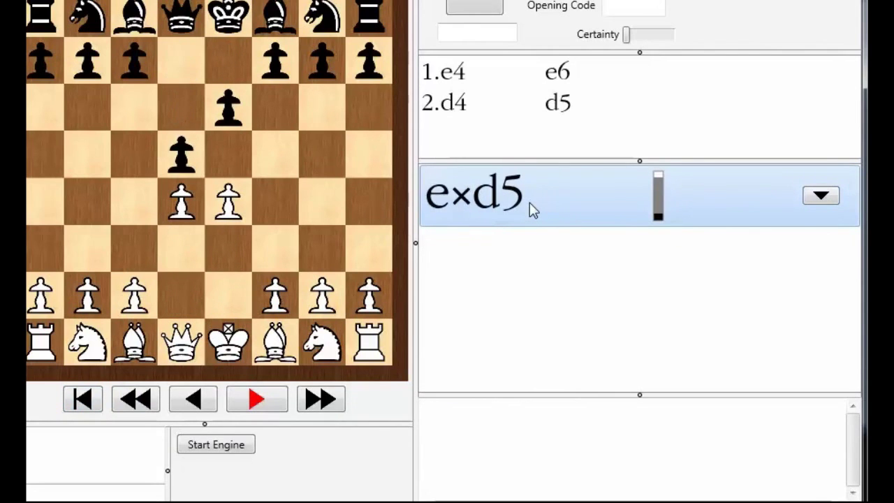
left_click(529, 202)
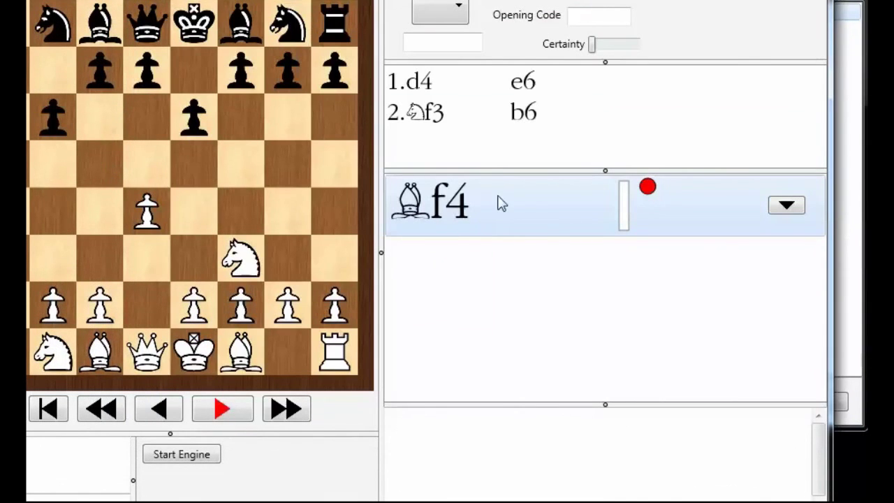
Replay the White repertoire from the starting position along 1.d4 e6 2.Nf3 to examine where the highlighted novelty begins
left_click(49, 409)
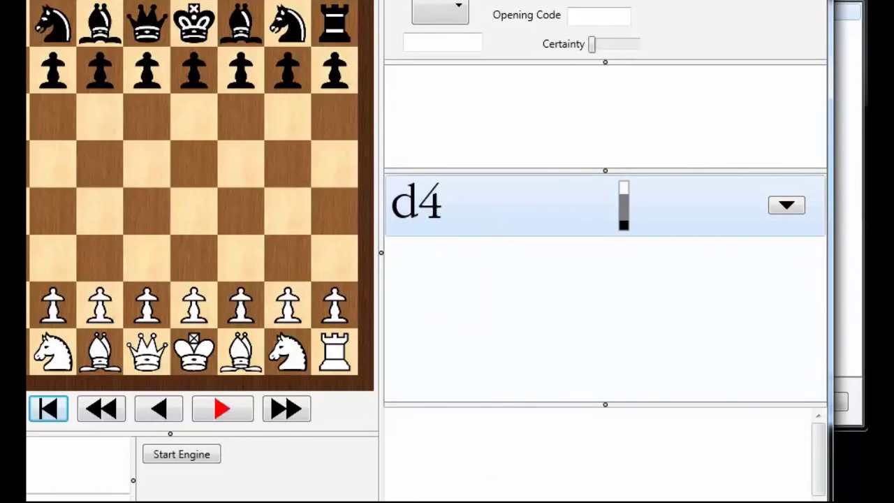
left_click(533, 210)
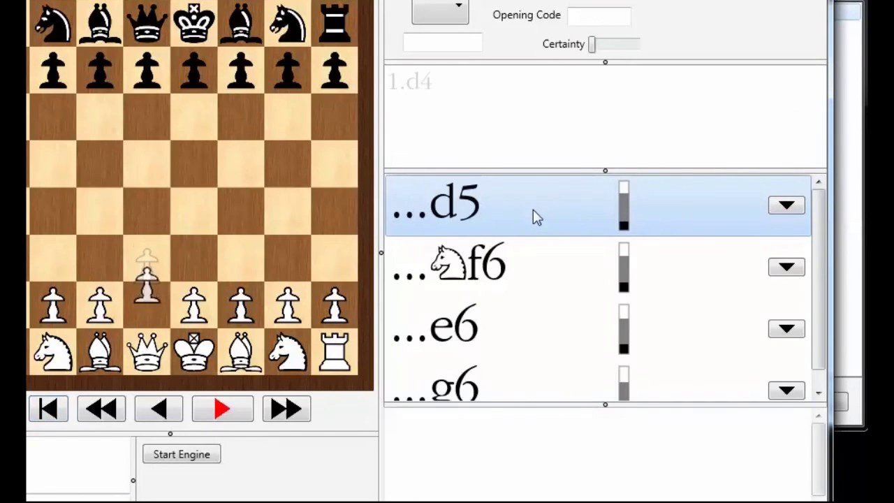
left_click(493, 331)
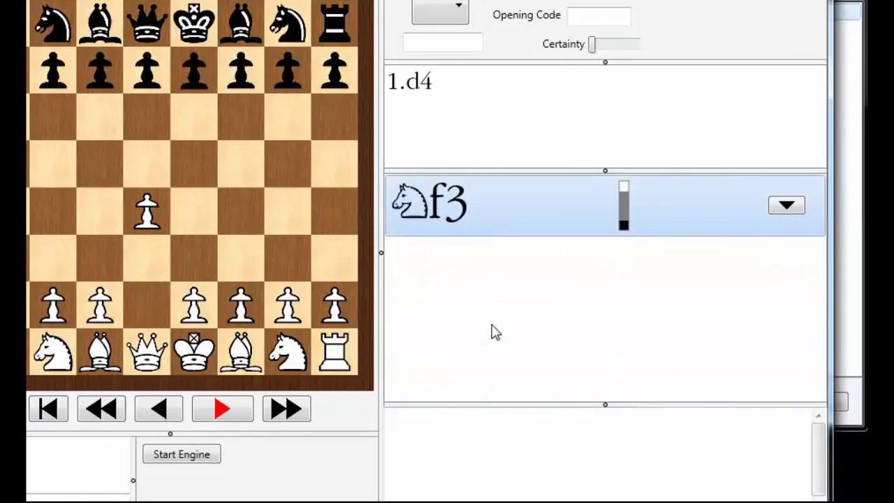
left_click(520, 214)
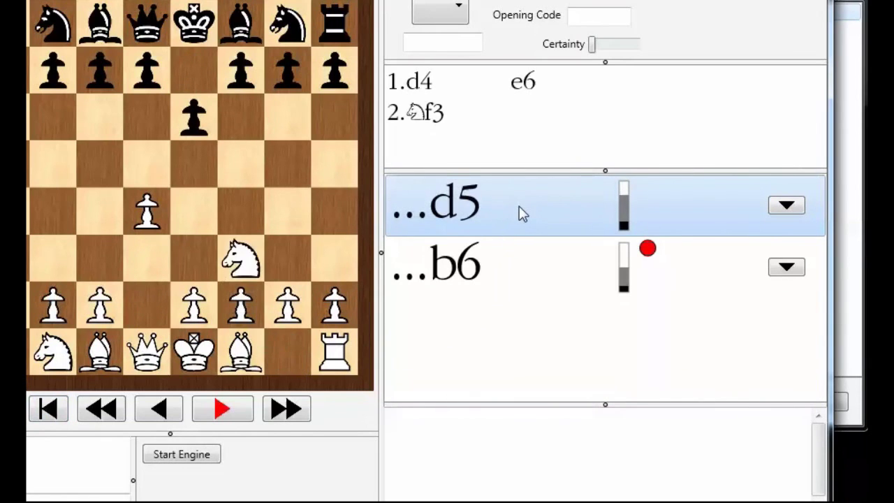